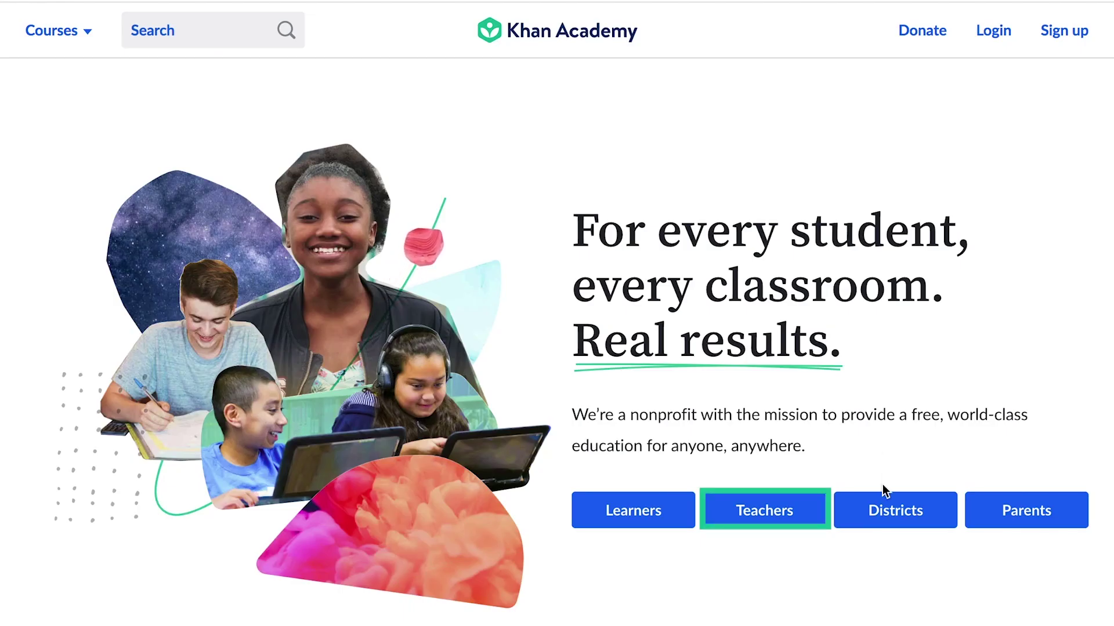
Step: Enter through the Teachers entry to reach the dashboard listing four classes, Period 1: Algebra I to Summer 2020: 8th grade
left_click(778, 512)
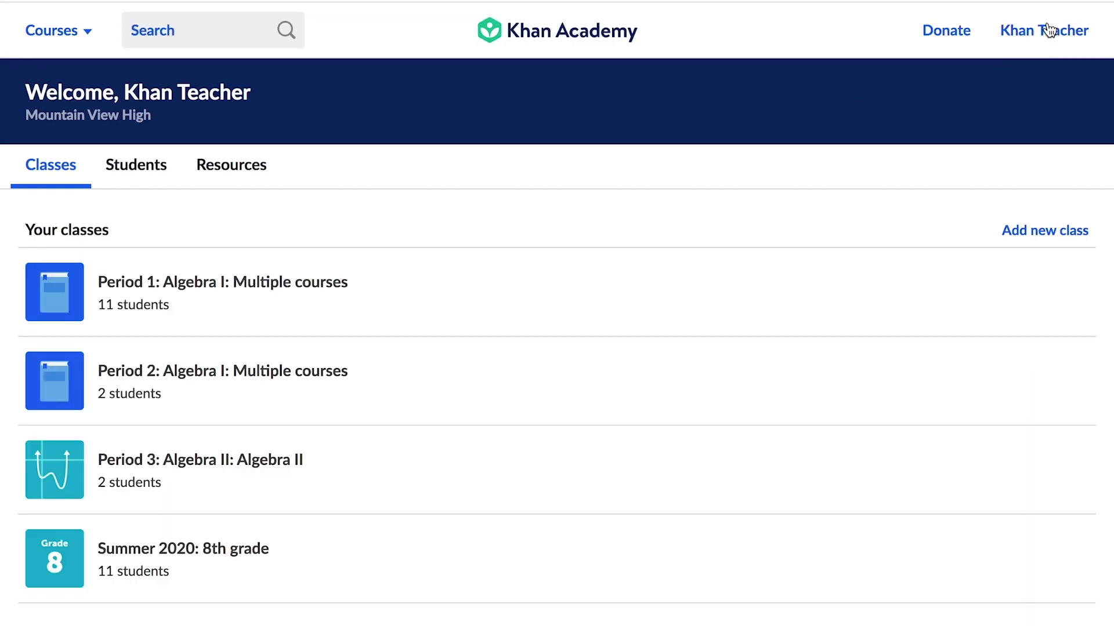
Step: Choose Settings from the account-name menu at top right to show the Basics fields
left_click(1044, 36)
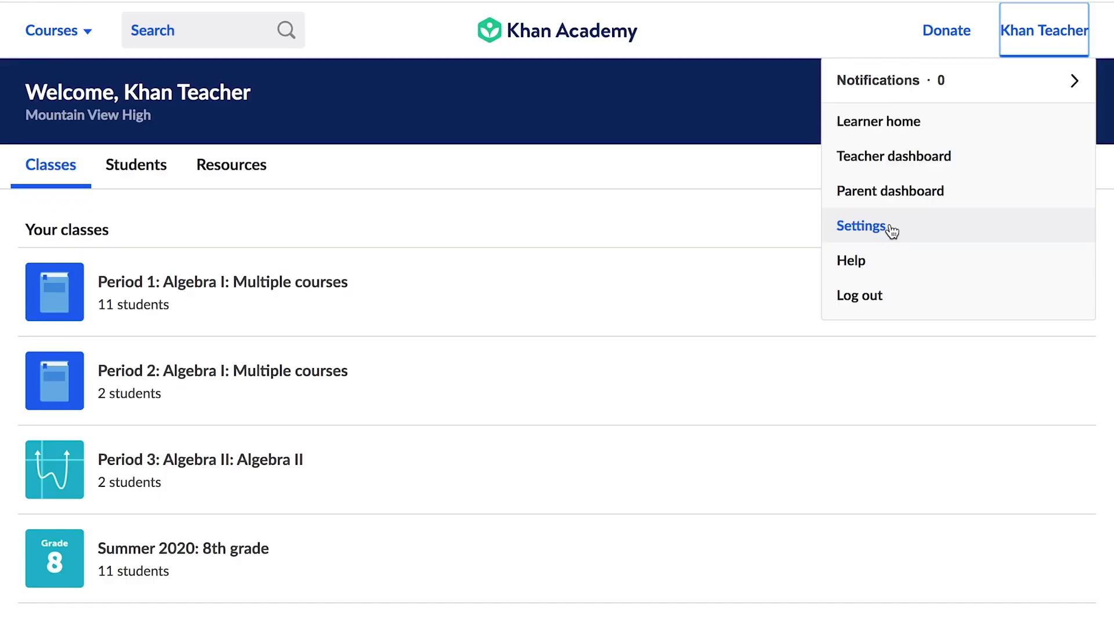
left_click(891, 231)
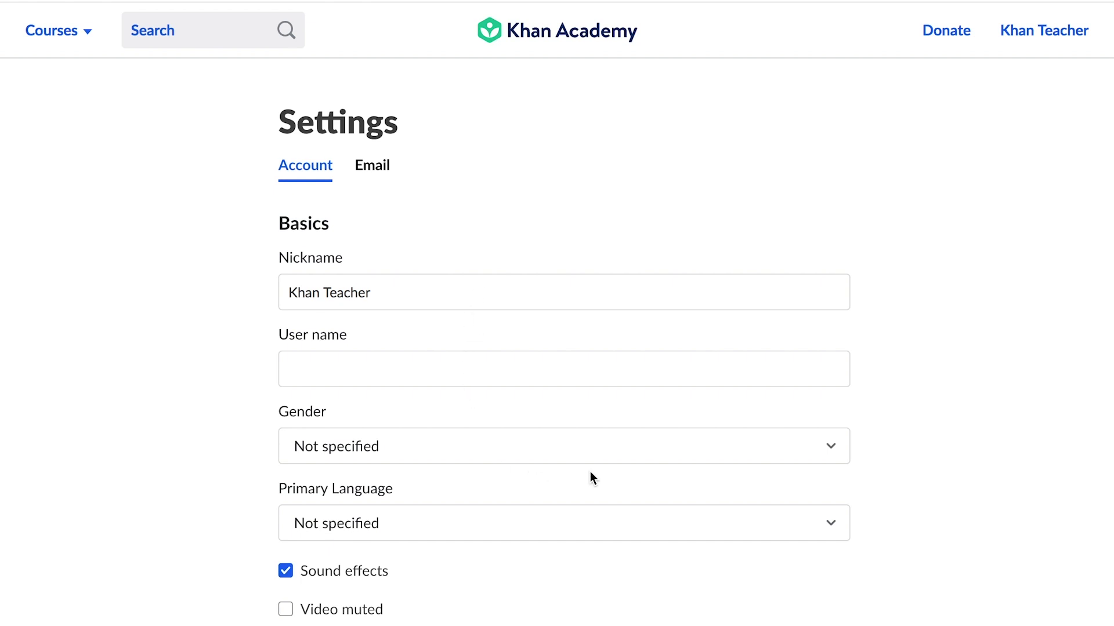
scroll(591, 476, "down", 2)
scroll(354, 459, "down", 7)
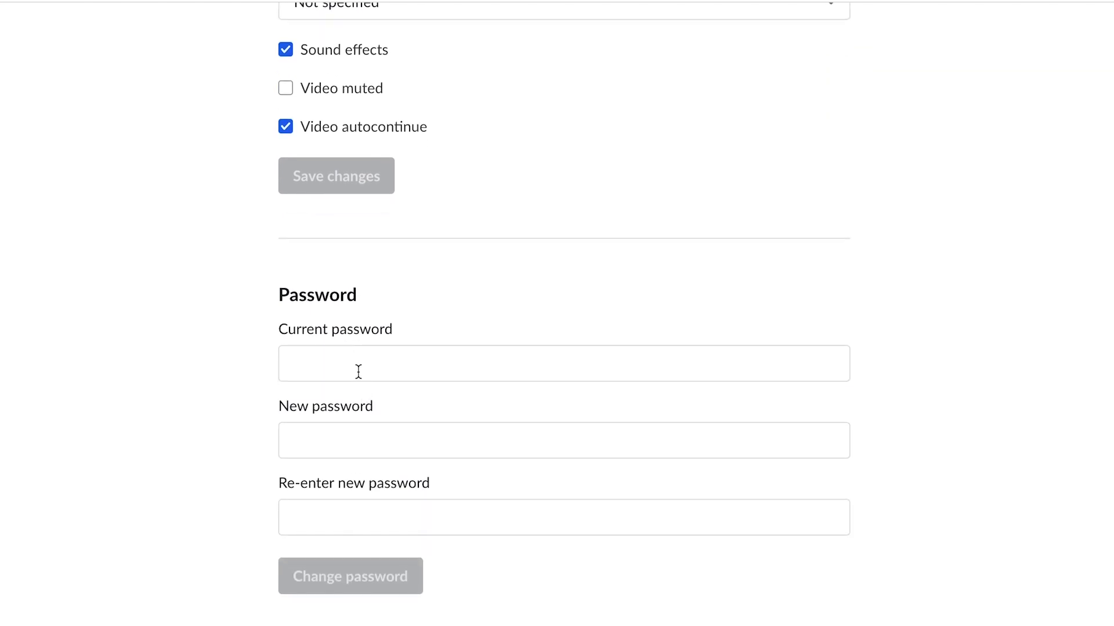
scroll(712, 522, "down", 4)
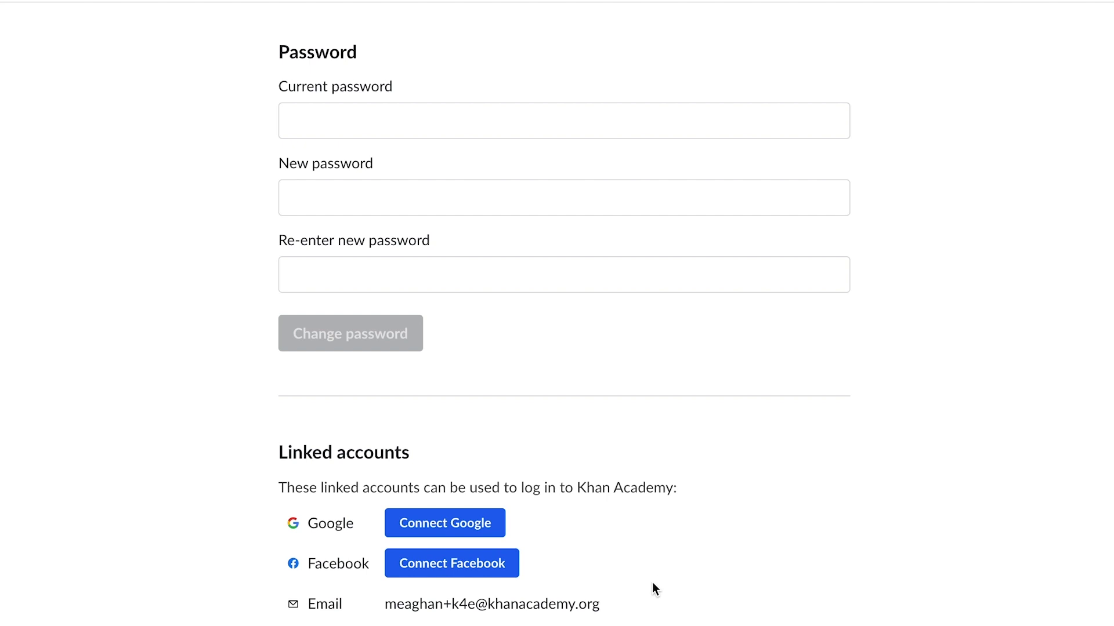
scroll(652, 586, "down", 10)
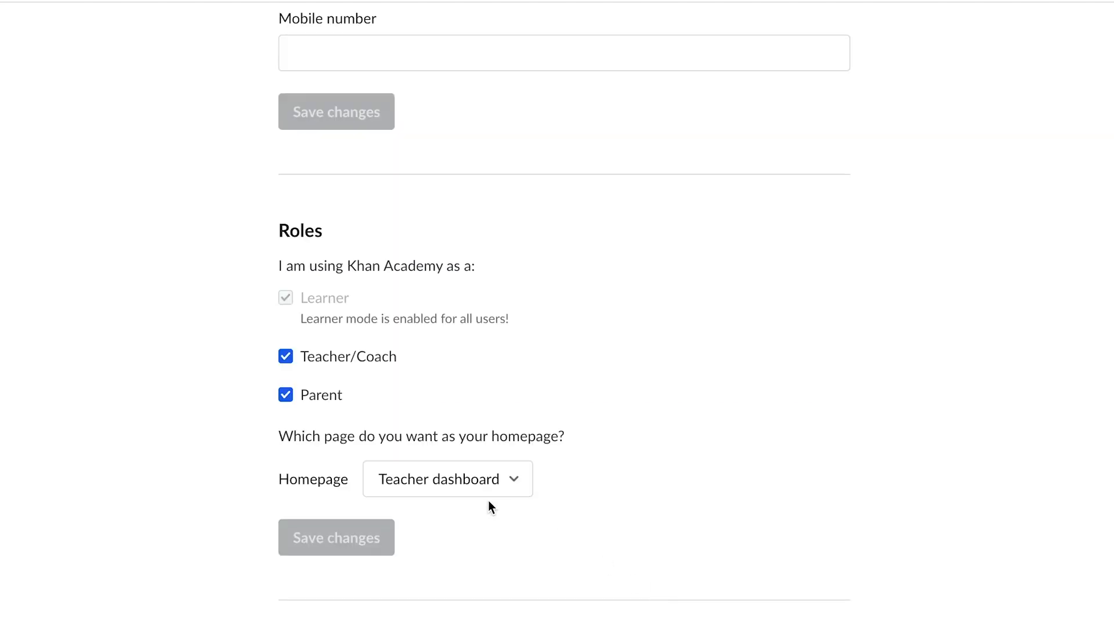
left_click(432, 484)
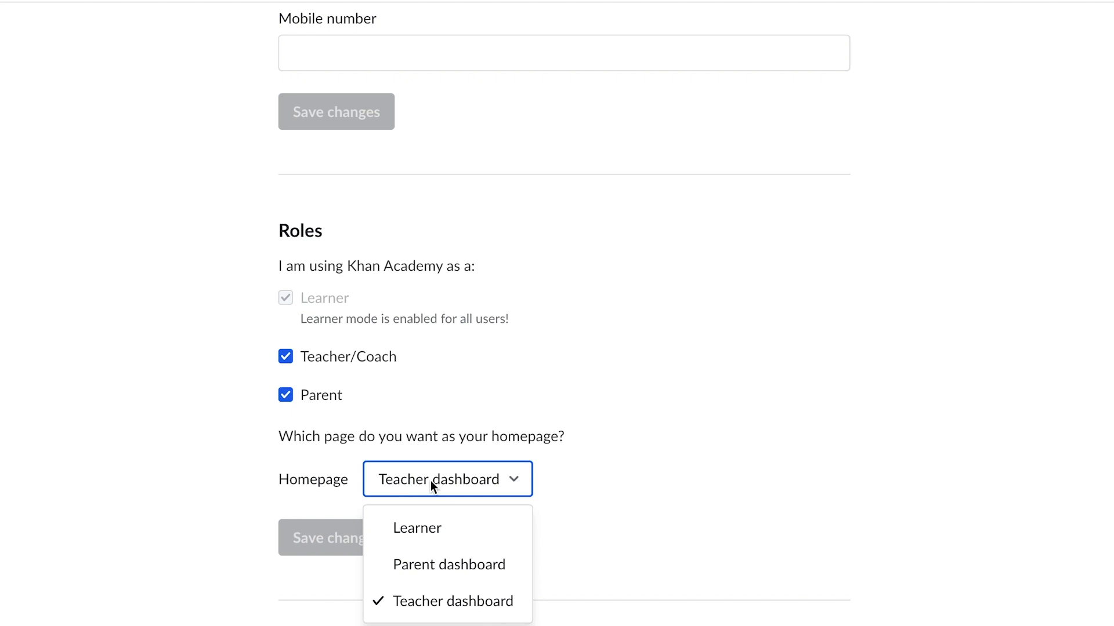
left_click(431, 481)
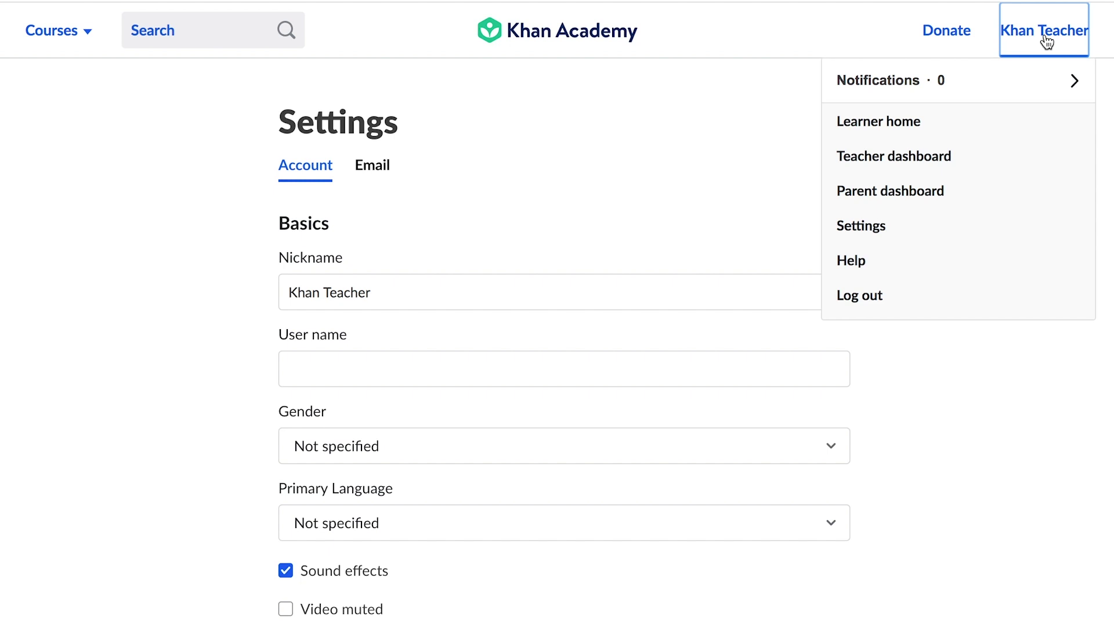
Step: Switch to the Teacher dashboard and scroll through the four listed classes
left_click(923, 164)
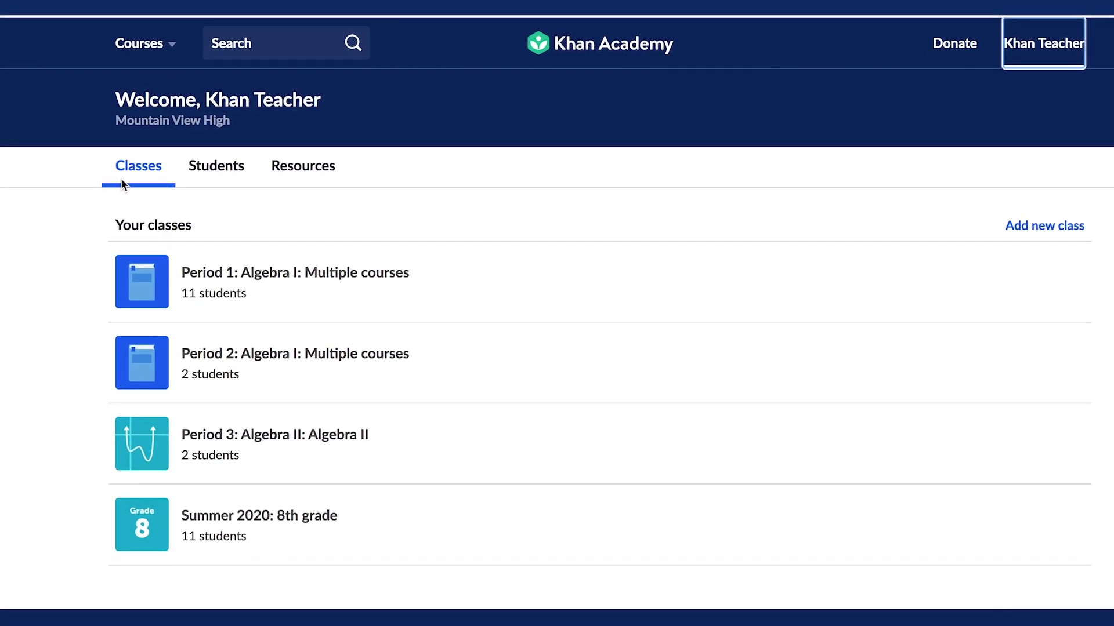
scroll(380, 308, "down", 2)
scroll(381, 314, "down", 1)
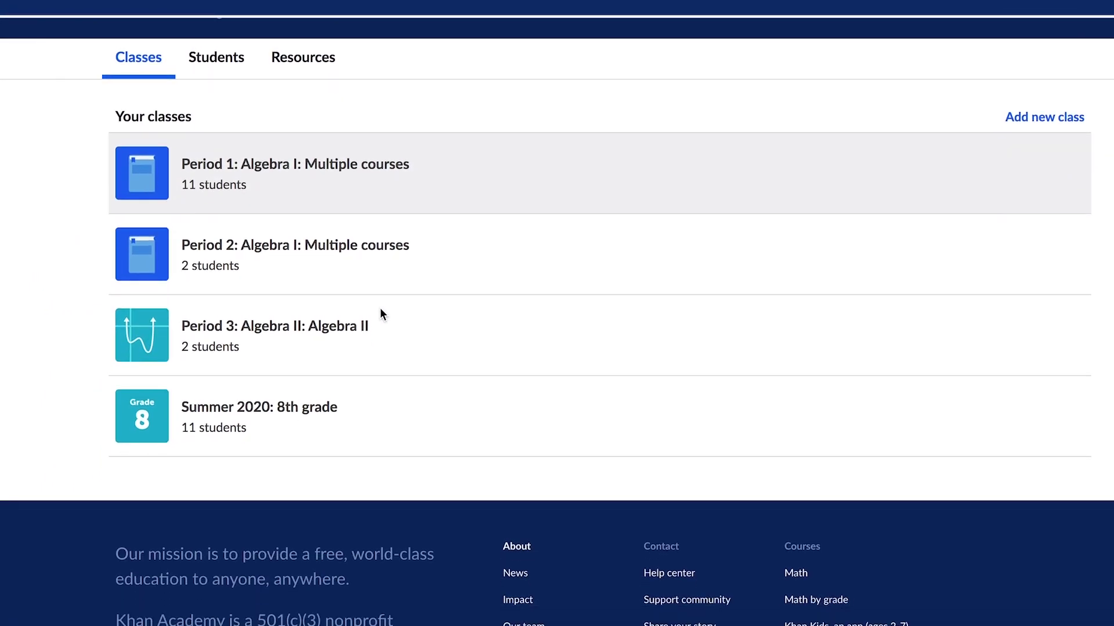
scroll(382, 313, "down", 1)
scroll(381, 314, "up", 2)
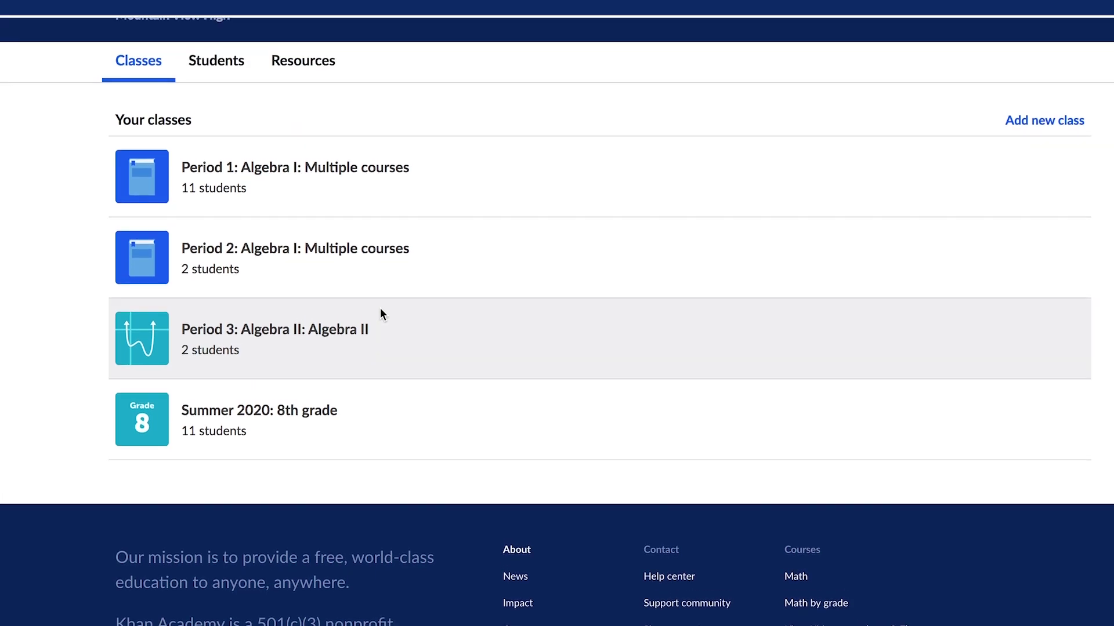
left_click(378, 217)
left_click(116, 569)
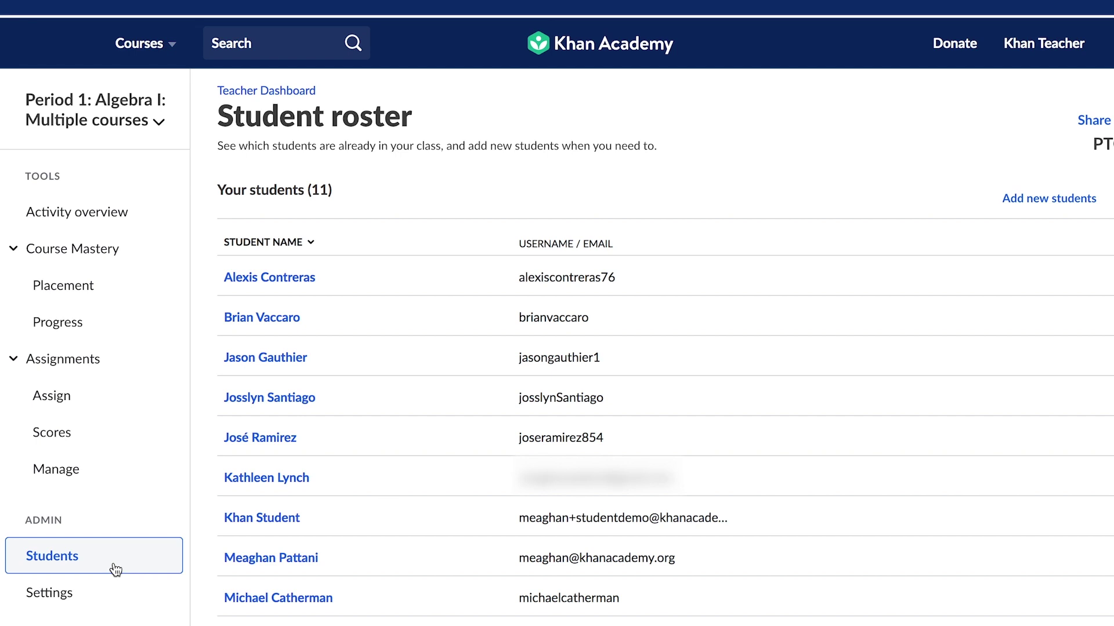
left_click(116, 223)
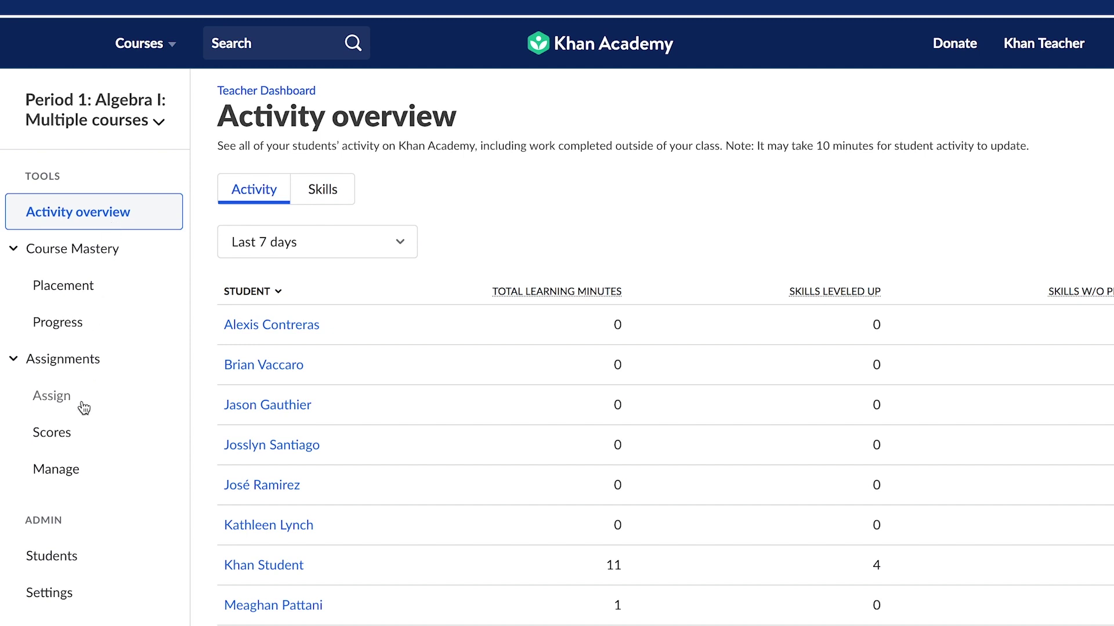
left_click(83, 335)
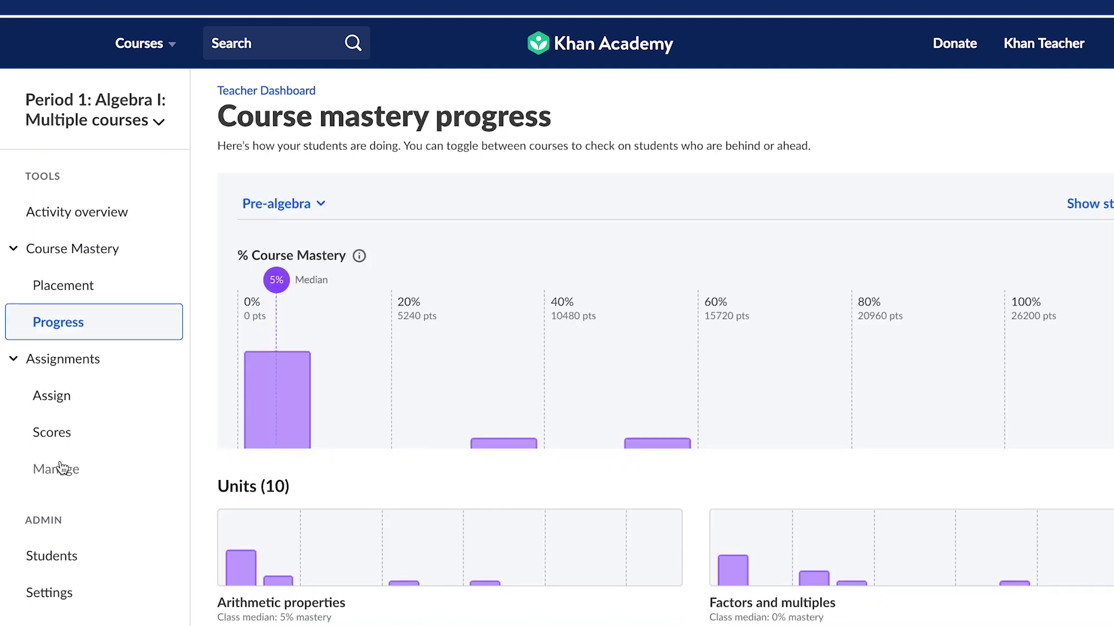
left_click(67, 439)
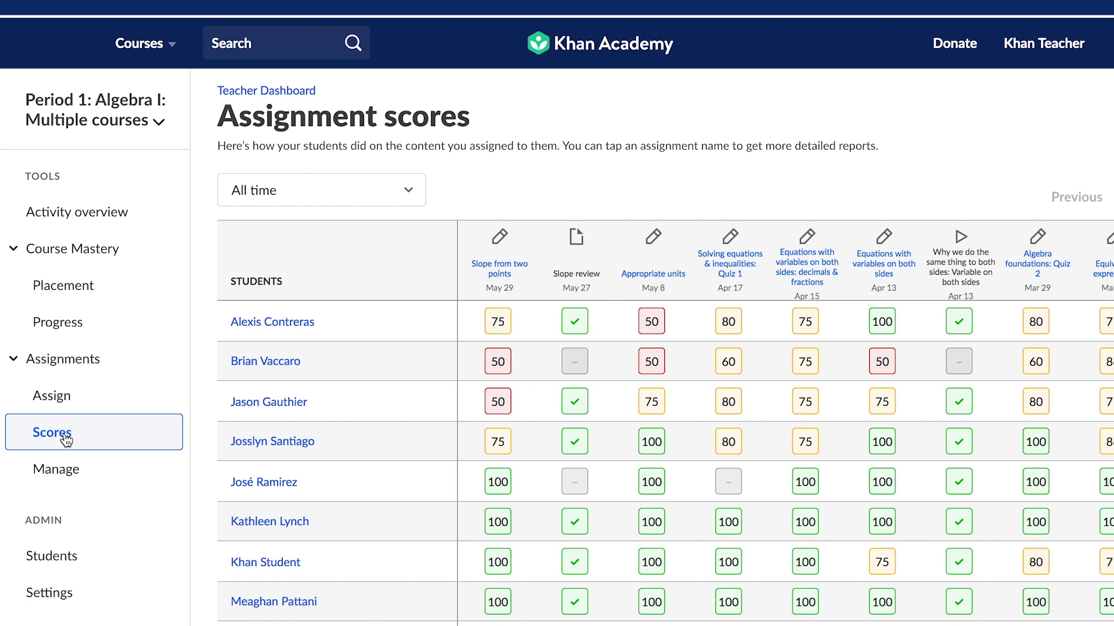
left_click(597, 56)
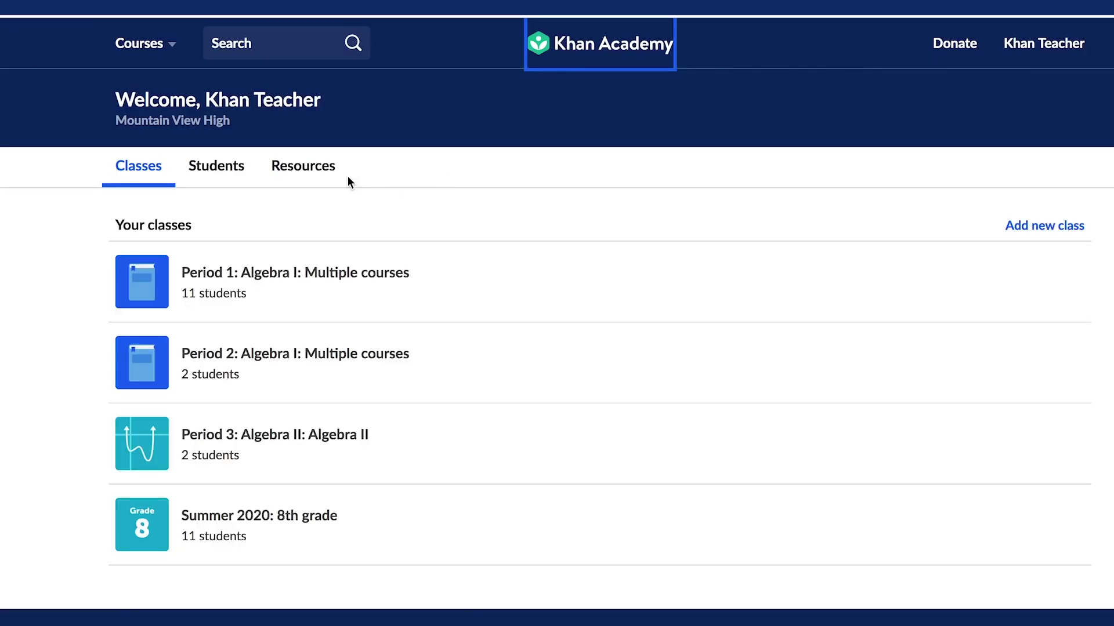
left_click(192, 169)
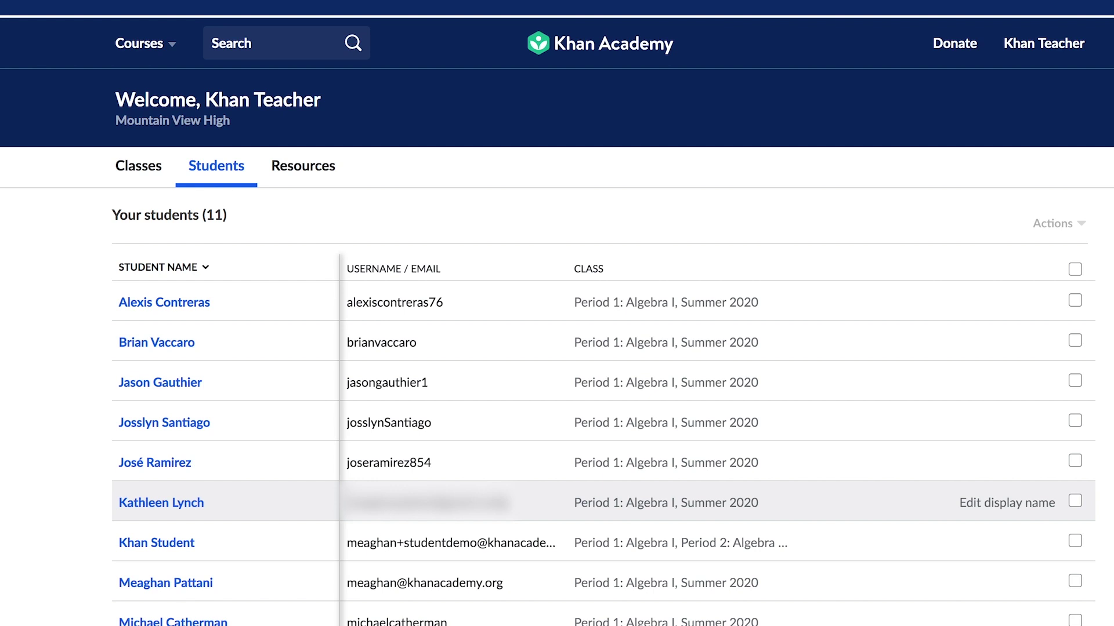
left_click(624, 69)
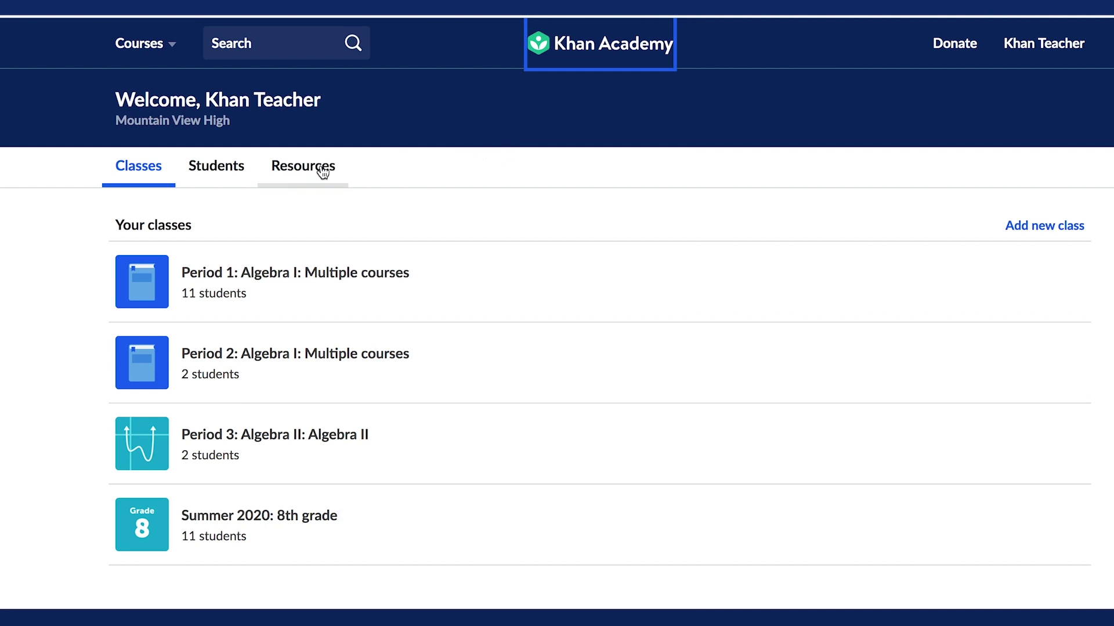
left_click(320, 169)
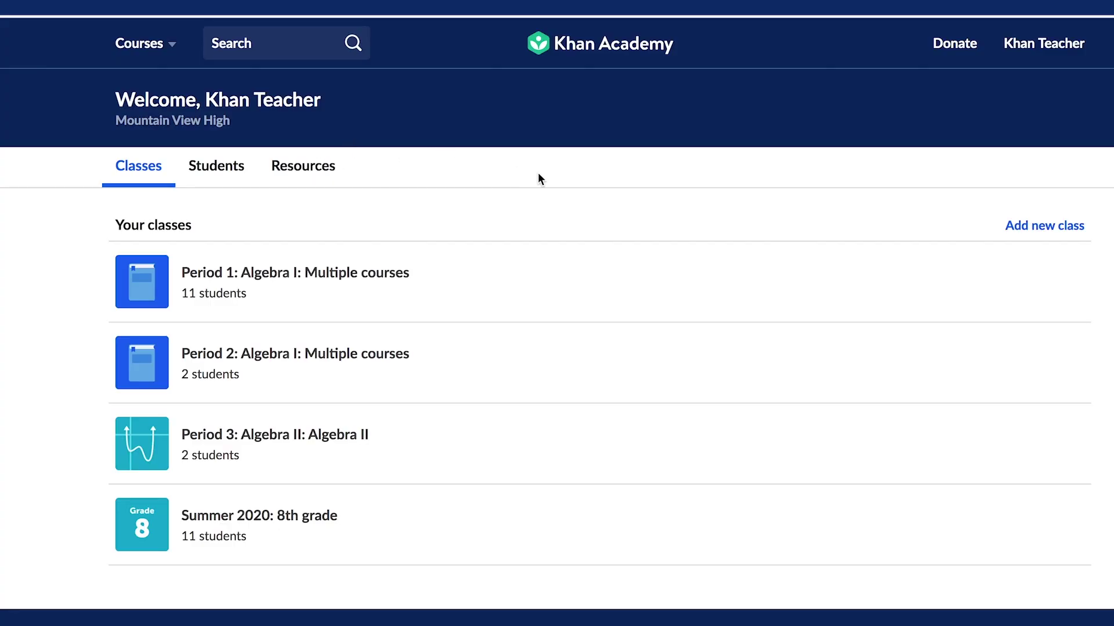
Step: View the Parent dashboard, then go to the Help Center from the account menu
left_click(1066, 54)
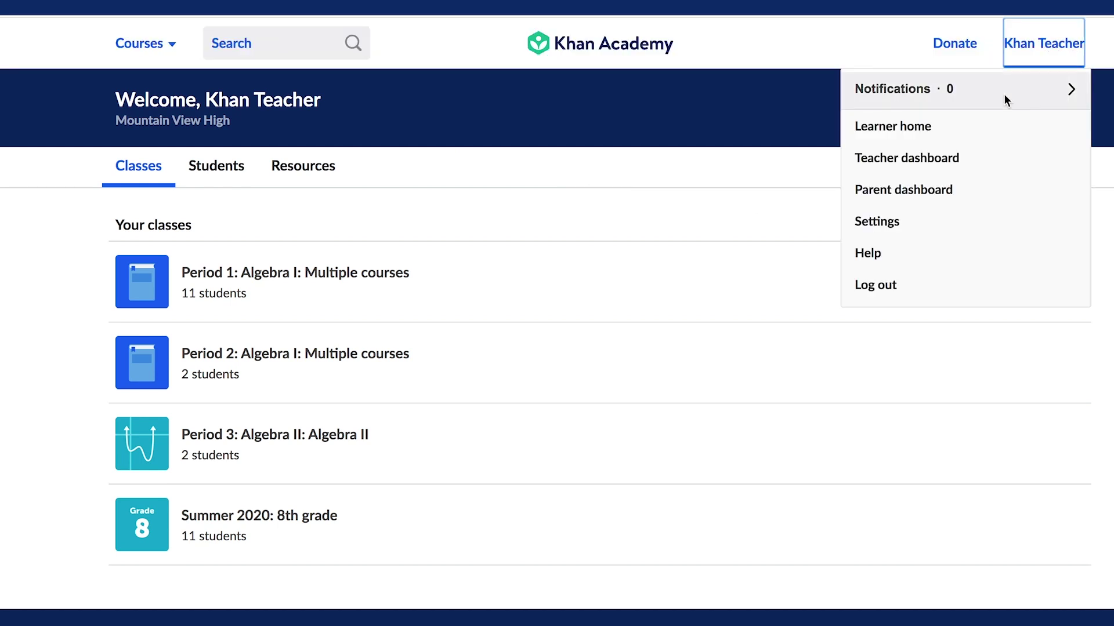
left_click(931, 196)
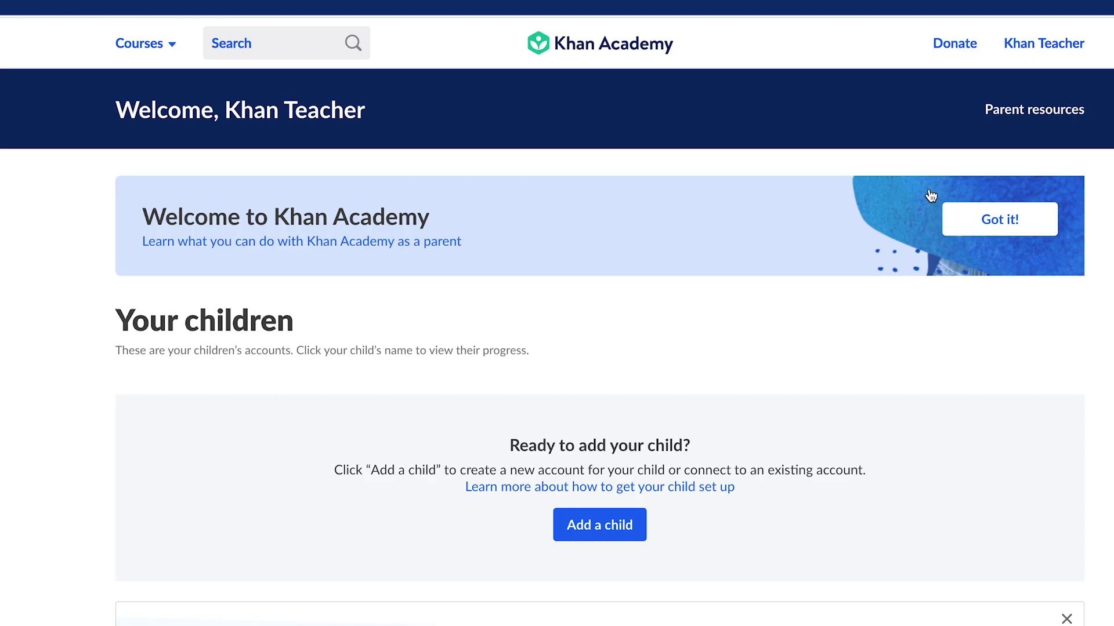
left_click(1031, 46)
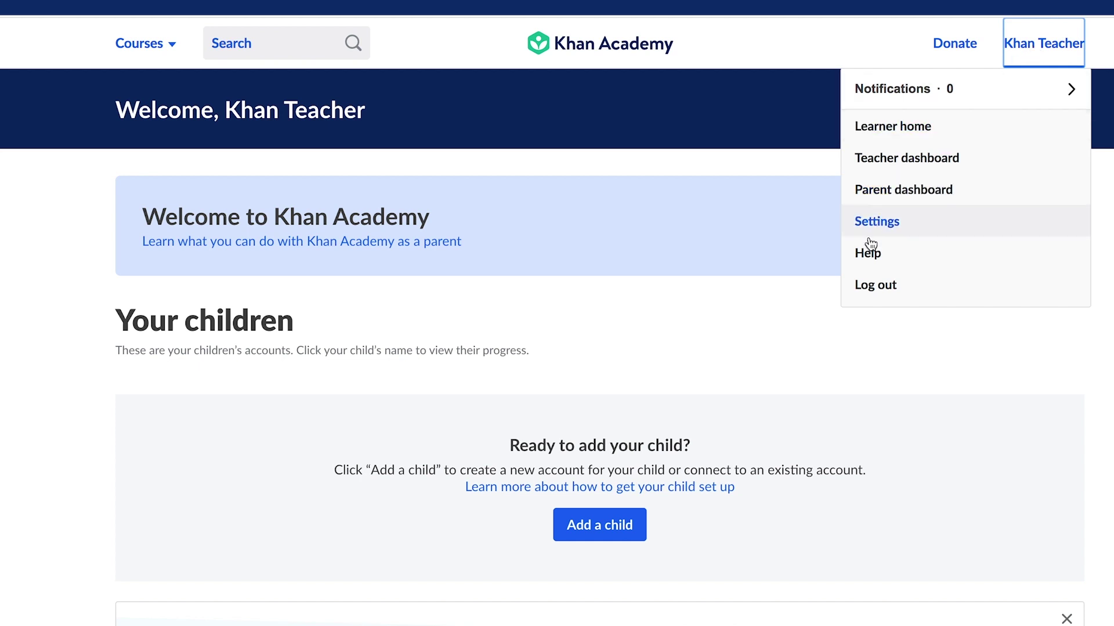
left_click(865, 259)
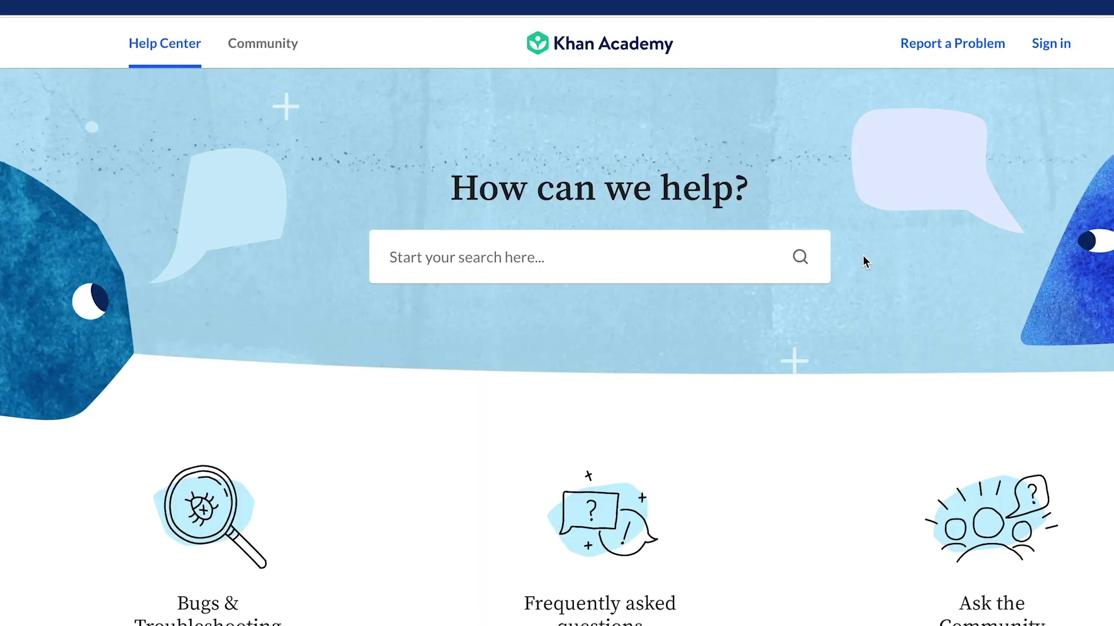
Step: Browse the Help Center topic categories, then choose Report a Problem
scroll(439, 400, "down", 3)
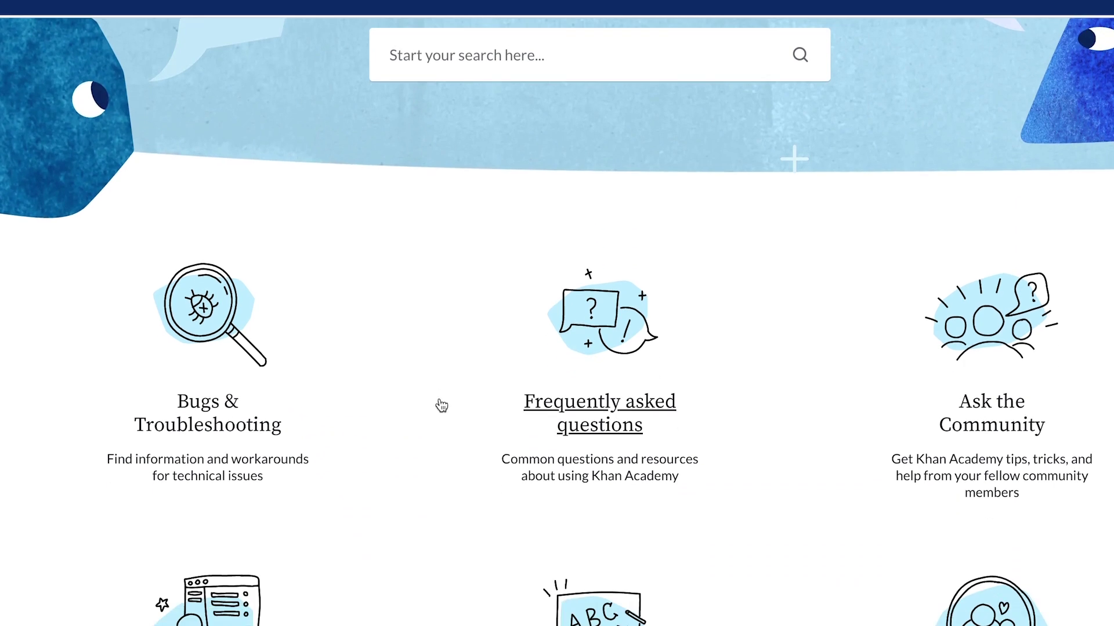
scroll(442, 406, "down", 1)
scroll(441, 405, "down", 1)
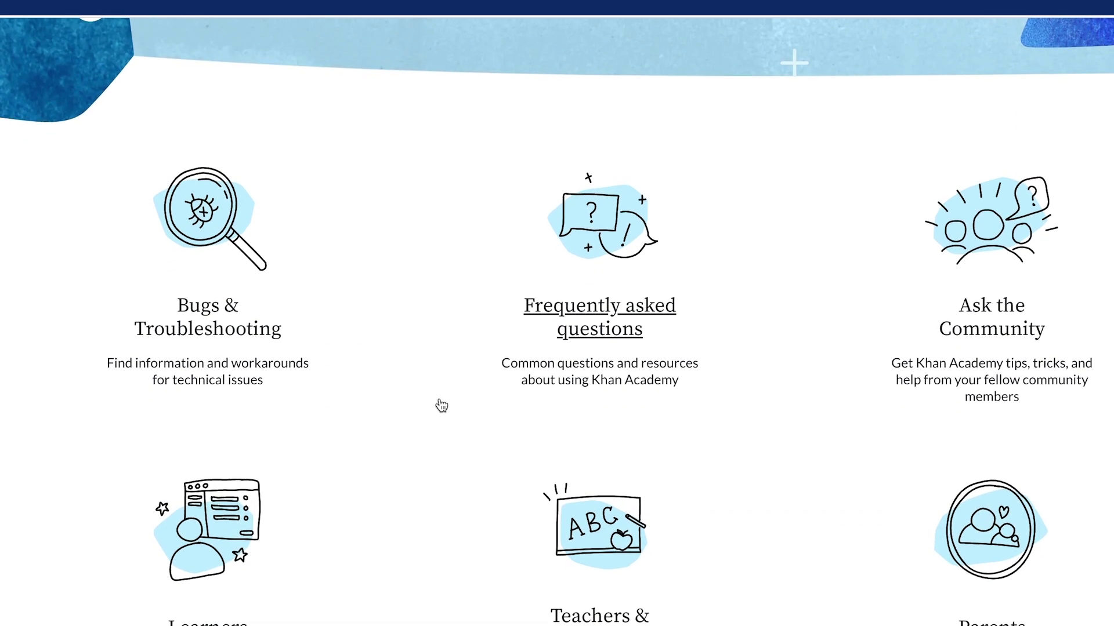
scroll(441, 405, "up", 5)
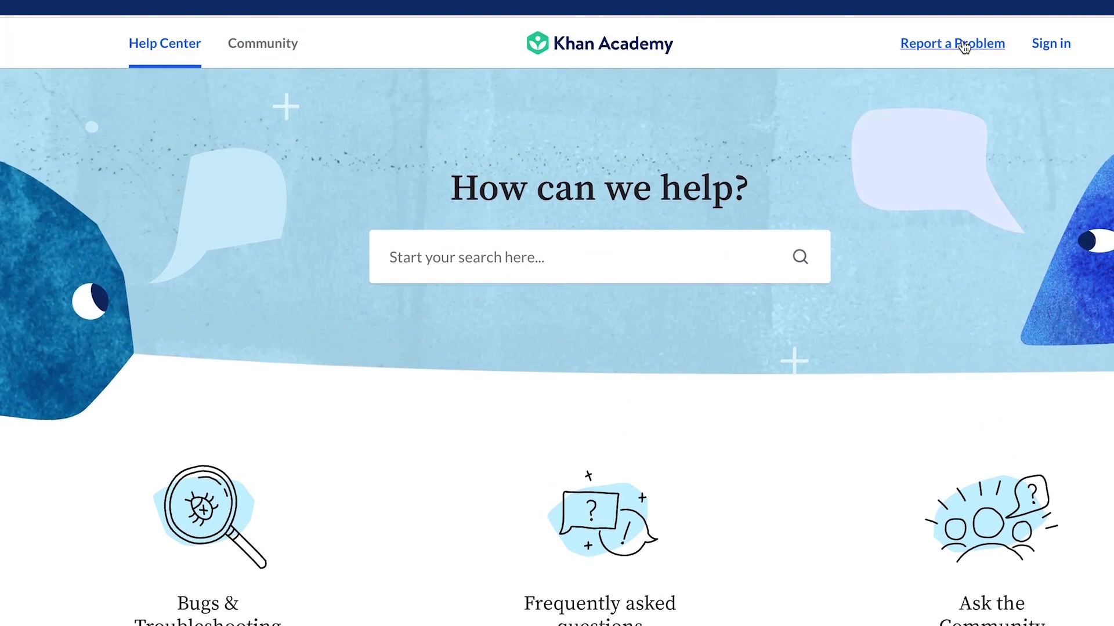
left_click(964, 45)
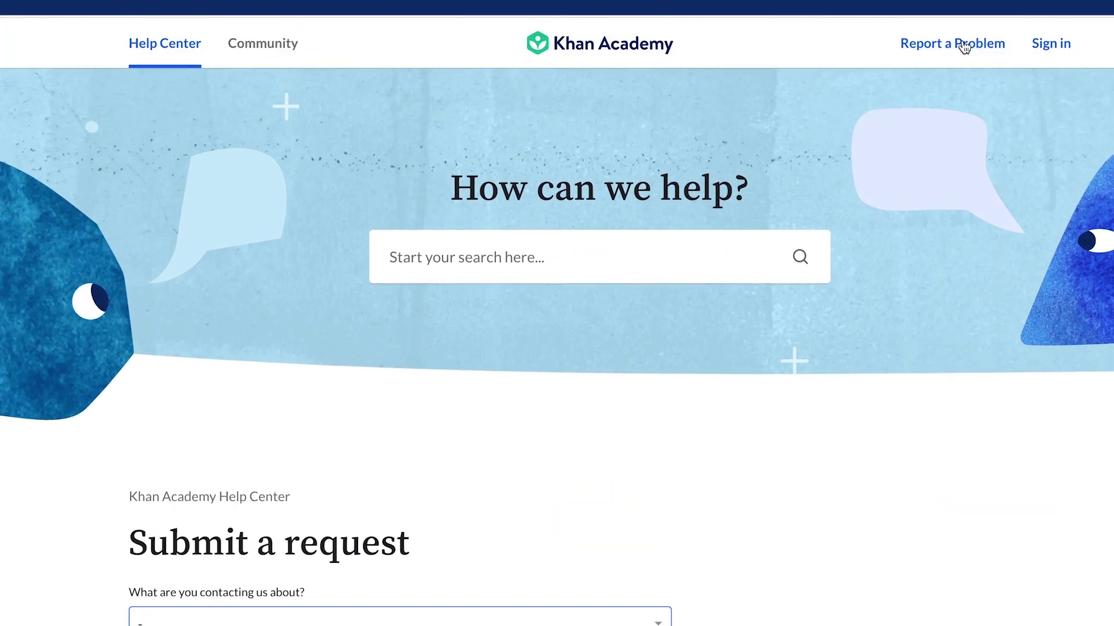